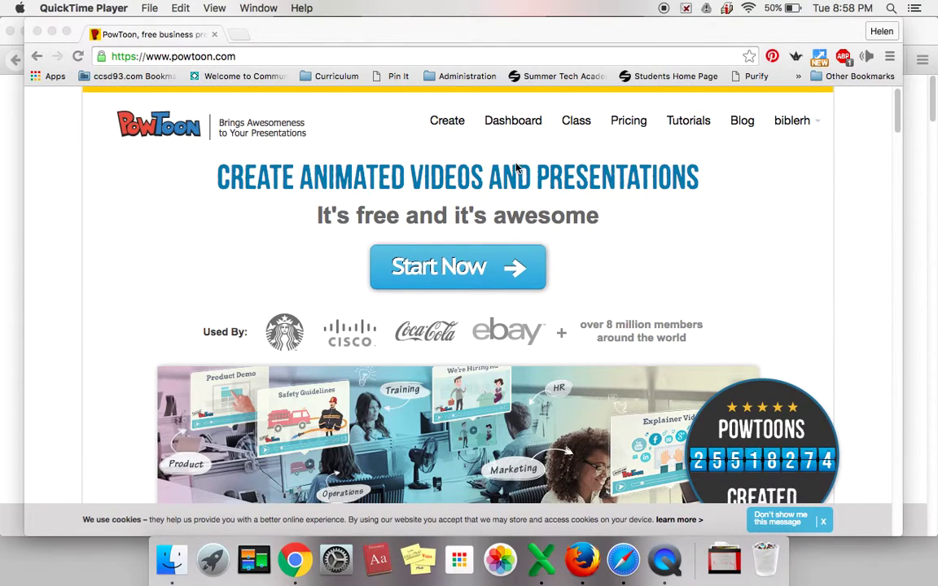
- Switch to Chrome and go to the PowToon Dashboard to view the saved projects
left_click(515, 125)
left_click(515, 124)
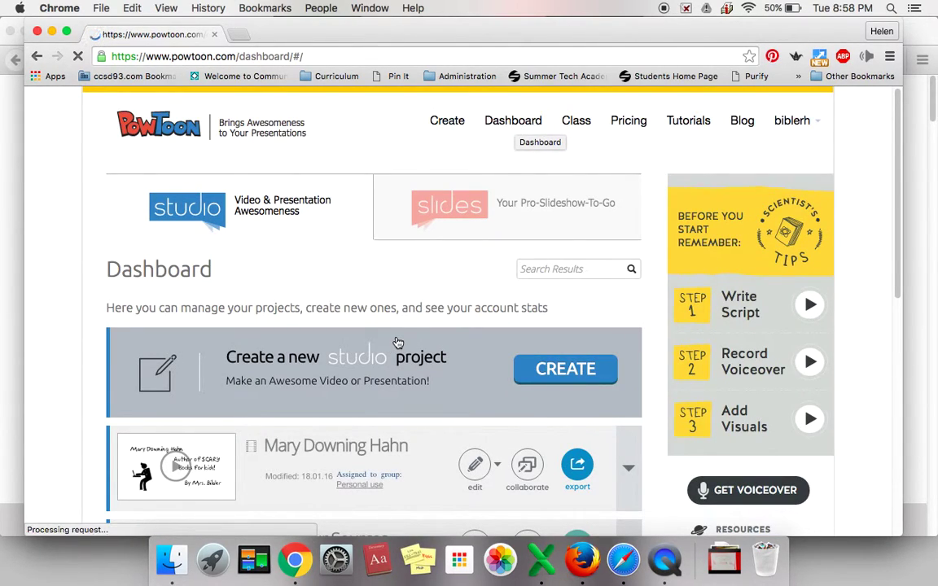
scroll(345, 456, "down", 1)
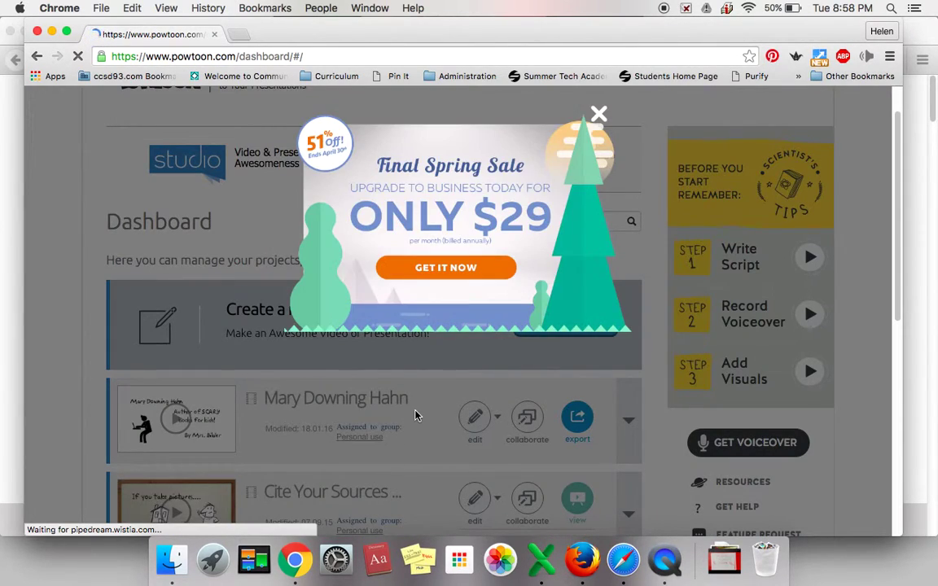
- Close the spring sale pop-up and assign the Mary Downing Hahn project to the HL Upper group
left_click(600, 115)
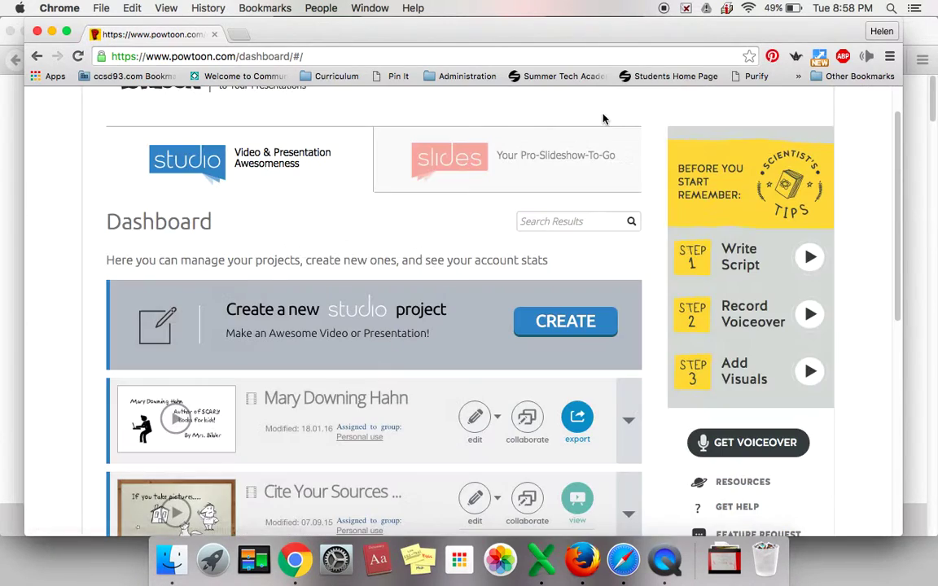
left_click(499, 418)
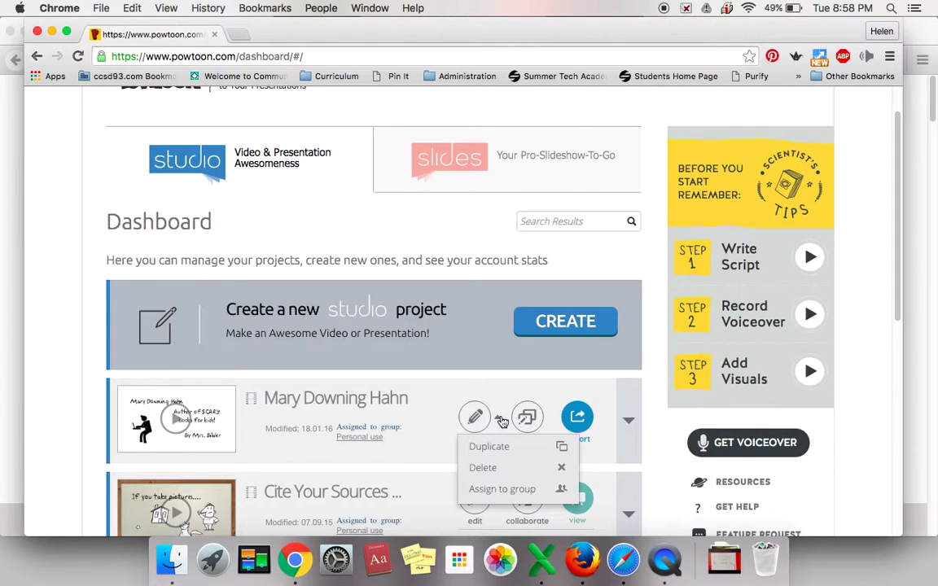
left_click(502, 490)
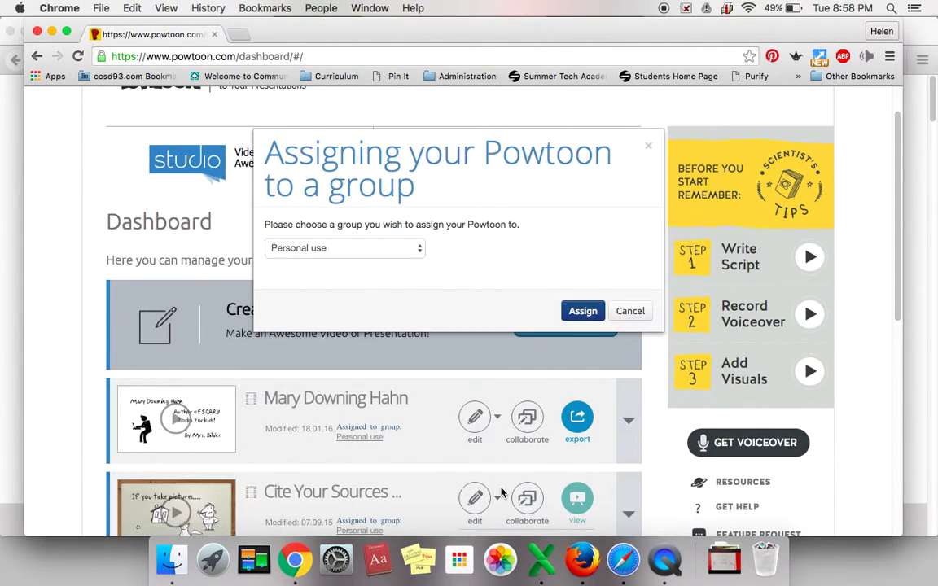
left_click(416, 250)
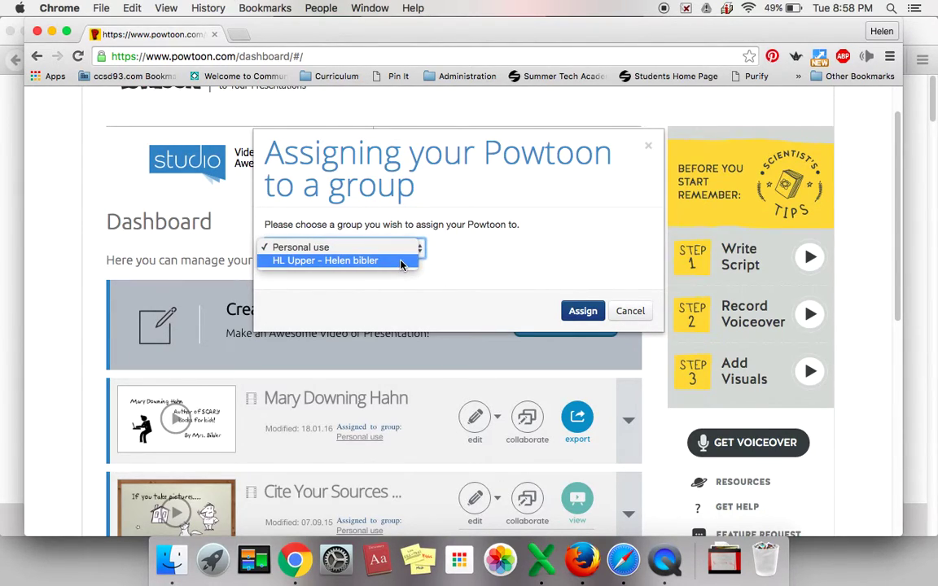
left_click(400, 262)
left_click(578, 310)
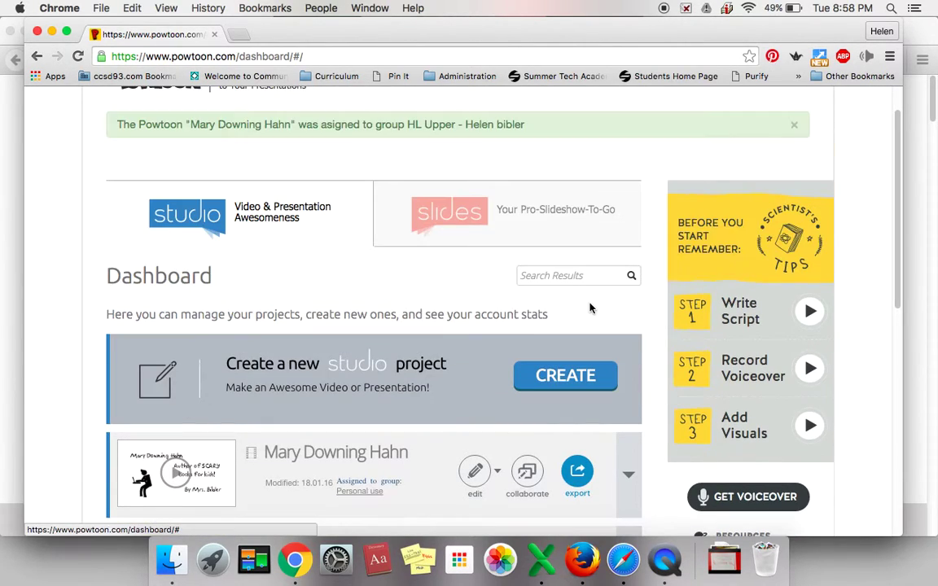
left_click(498, 474)
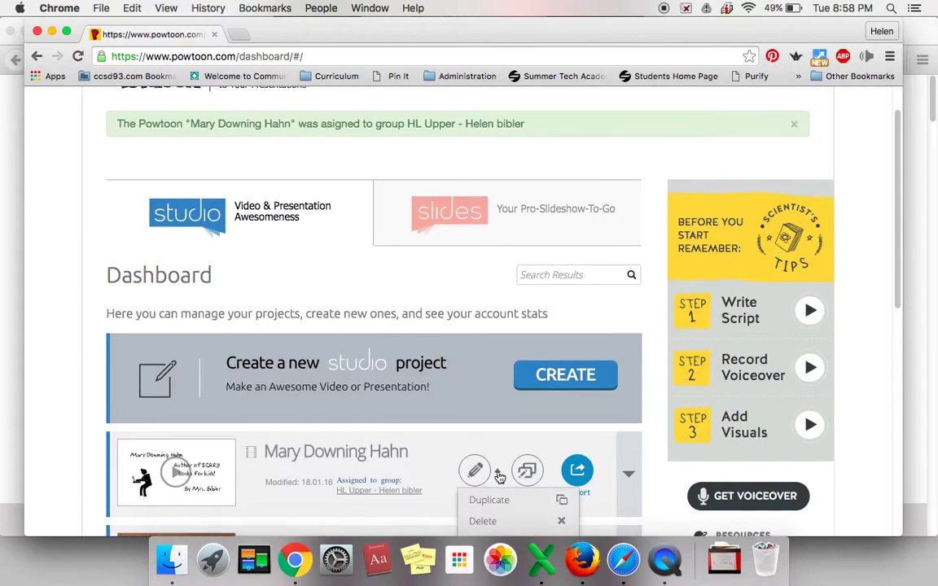
scroll(498, 475, "down", 3)
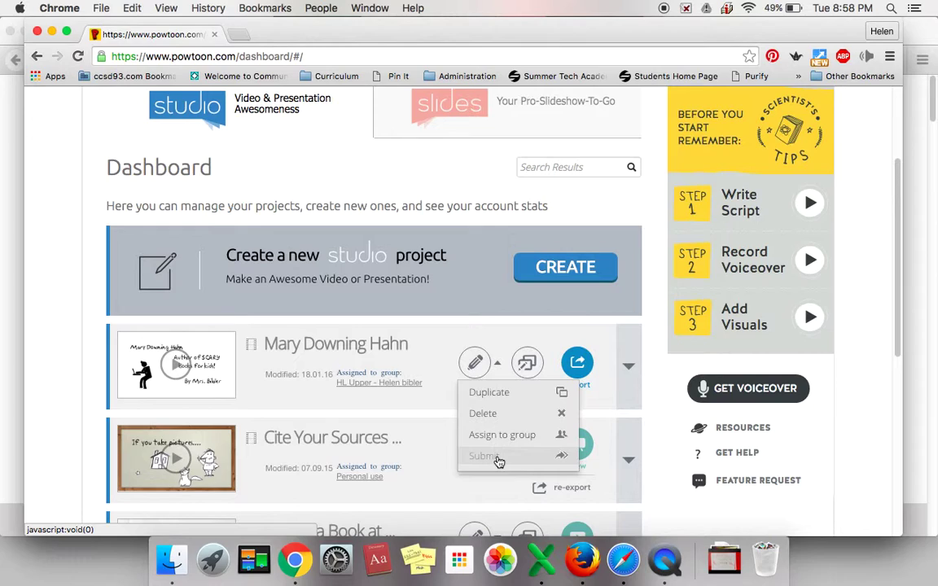
left_click(499, 461)
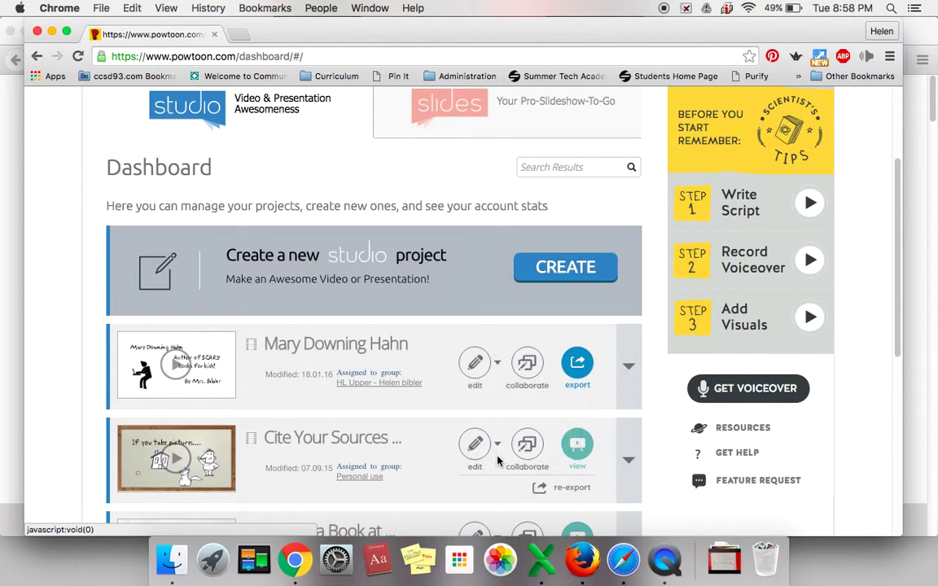
- Open the Share It details for the Mary Downing Hahn project from its export options
left_click(577, 364)
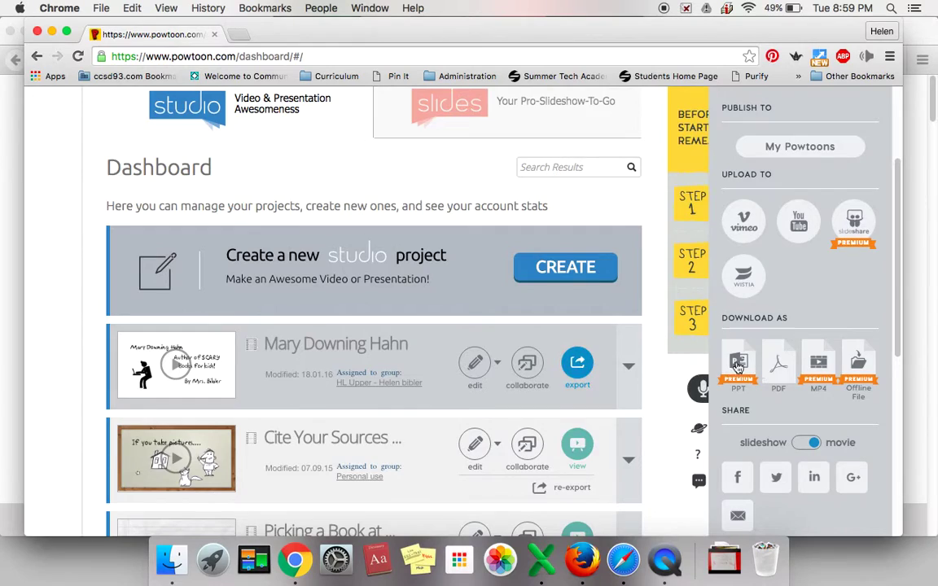
left_click(847, 482)
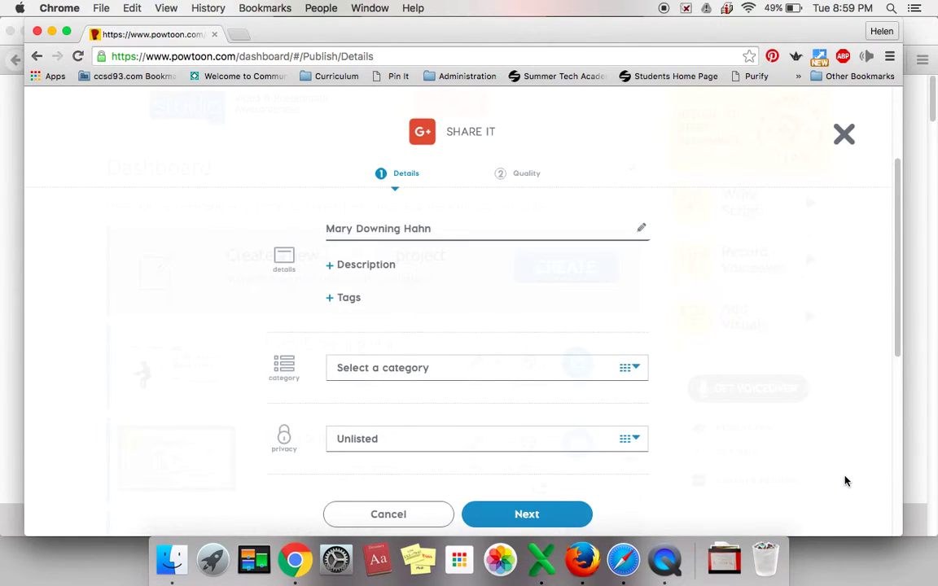
scroll(845, 481, "down", 2)
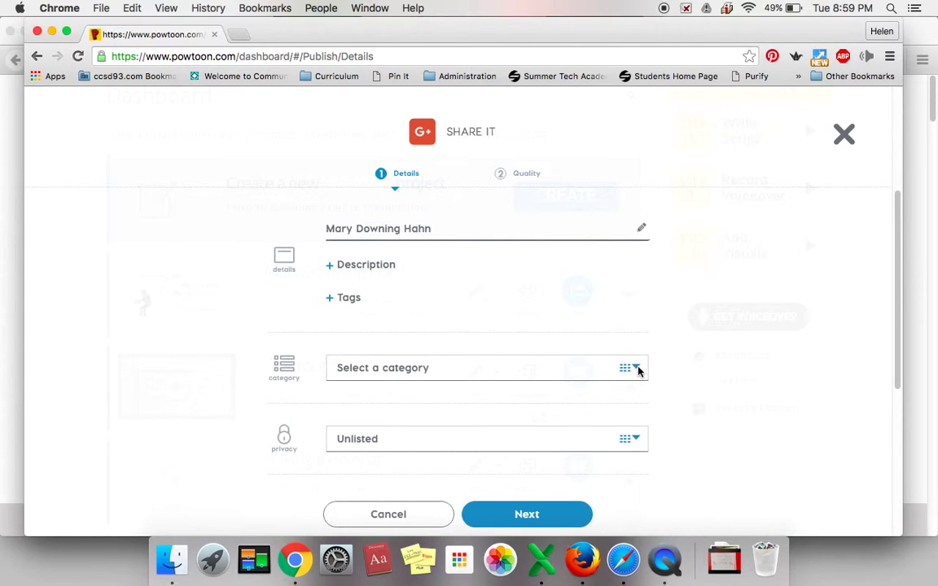
- Keep the title Mary Downing Hahn, set Category to Education and Privacy to Public
left_click(637, 368)
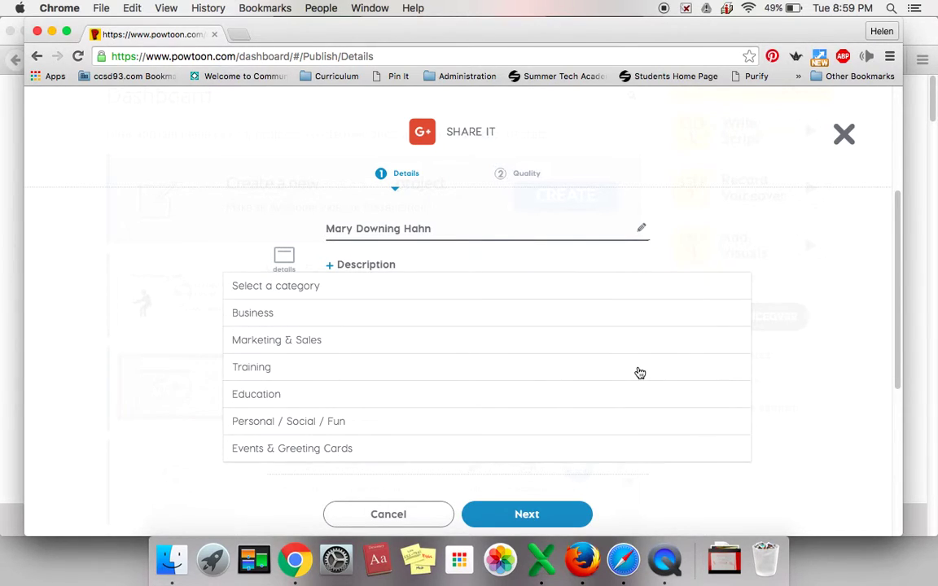
left_click(557, 394)
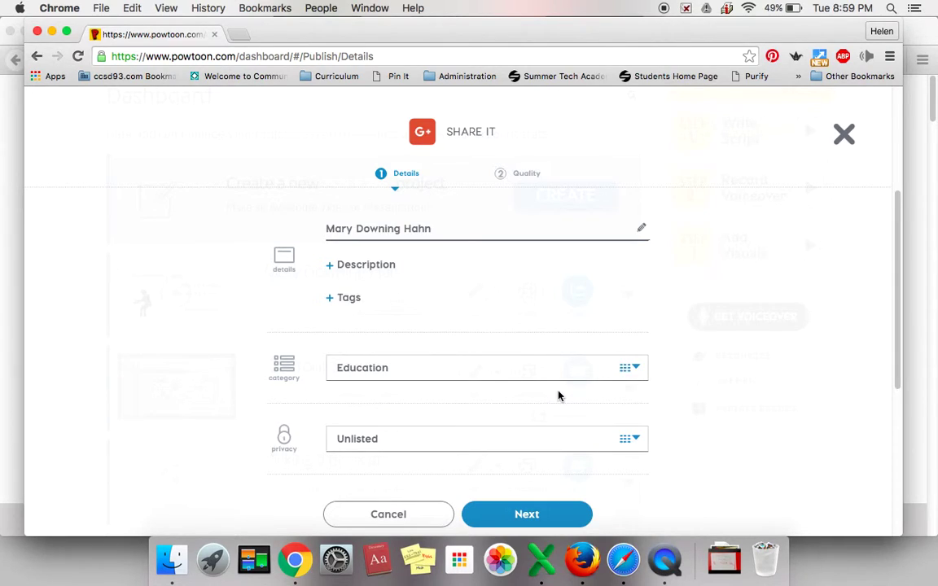
left_click_drag(448, 228, 324, 227)
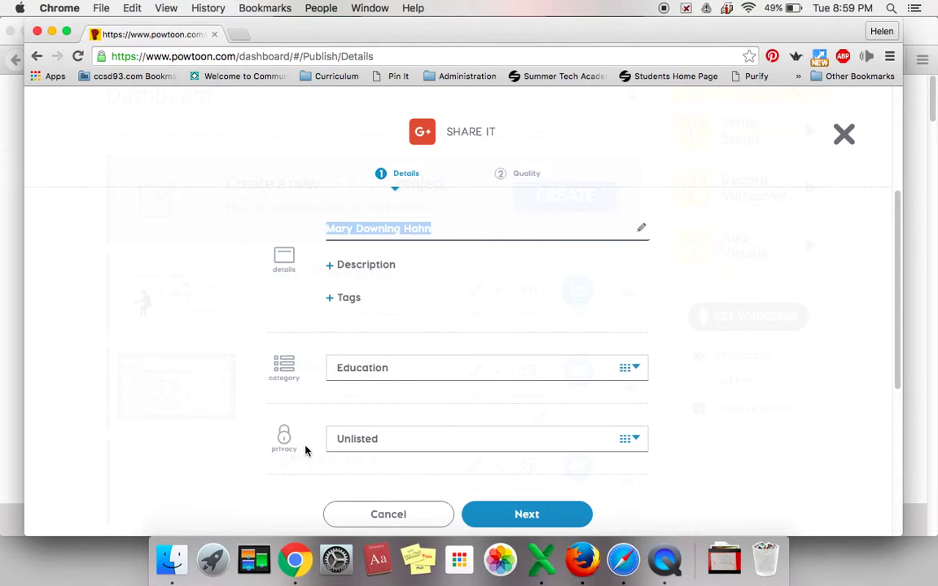
left_click(636, 439)
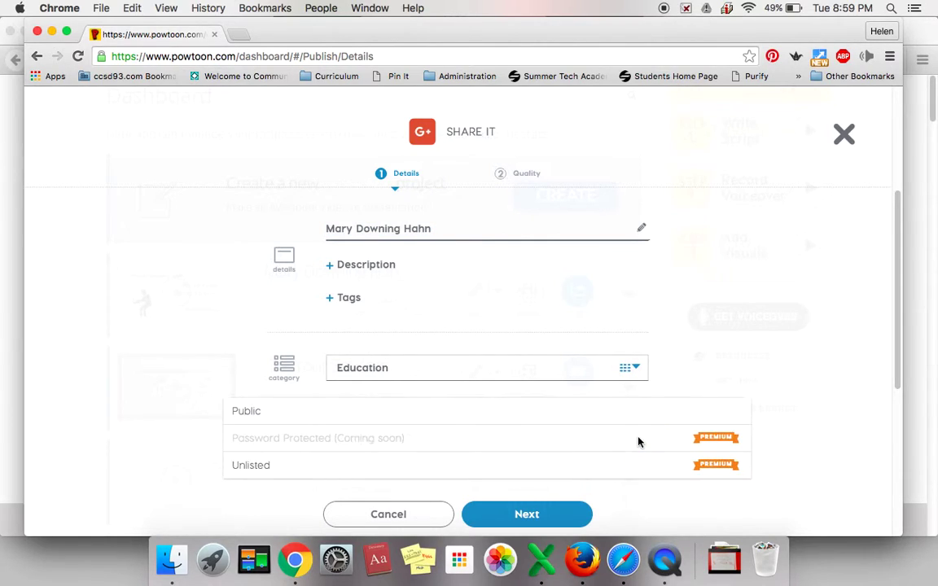
left_click(614, 421)
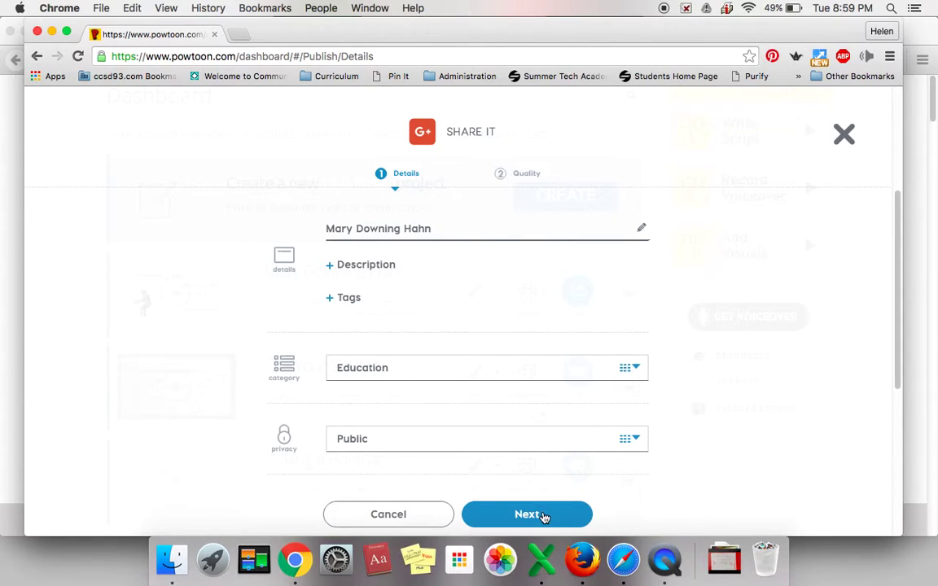
- Publish Mary Downing Hahn at Standard 480 quality
left_click(545, 517)
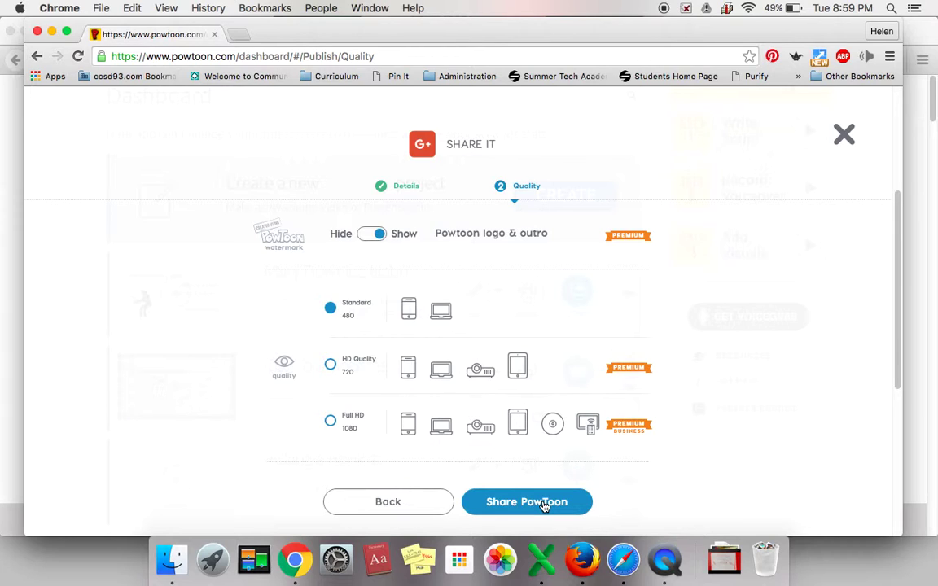
left_click(544, 503)
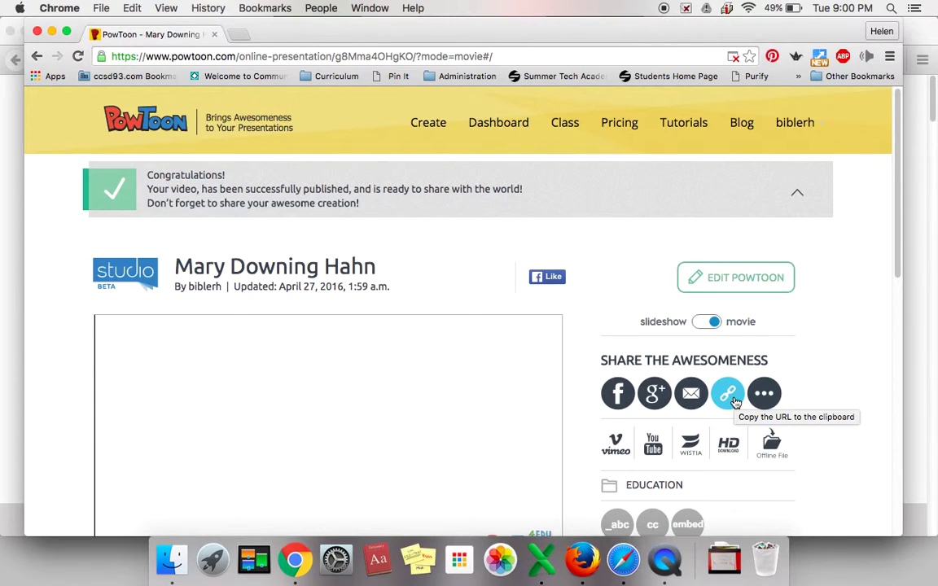
- Copy the published Mary Downing Hahn video's URL from Share the Awesomeness
left_click(728, 394)
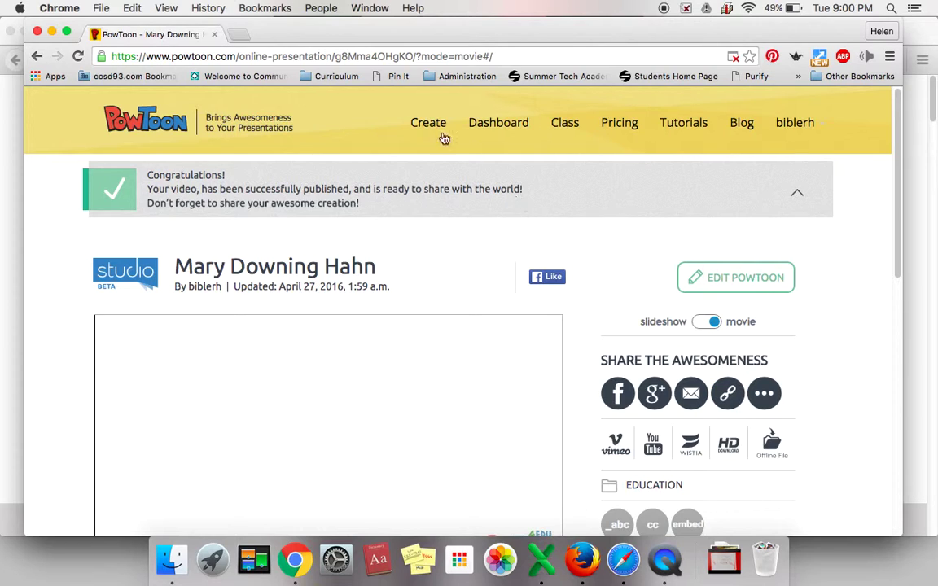
- Open the Kindergarten - Hayes class stream in Google Classroom and show the new-post options
left_click(56, 77)
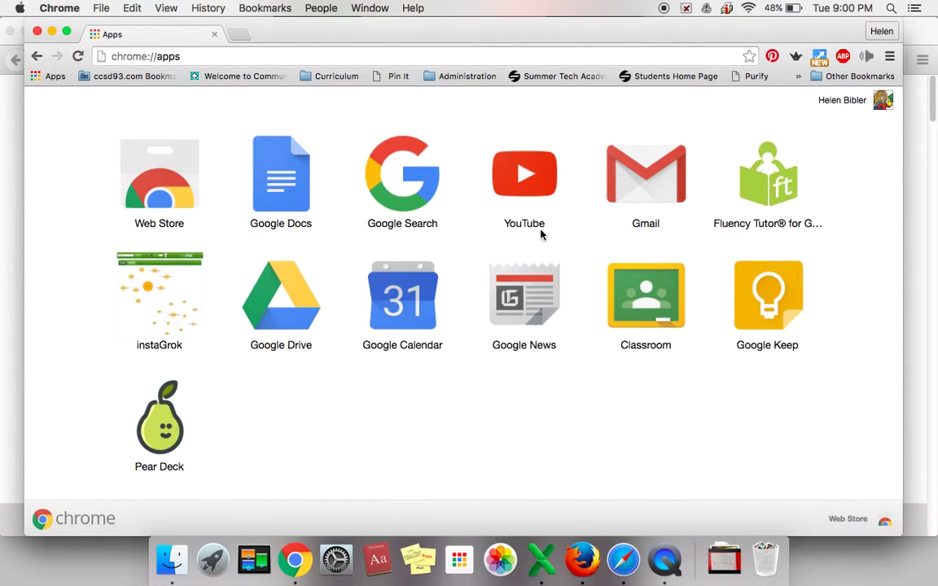
left_click(644, 301)
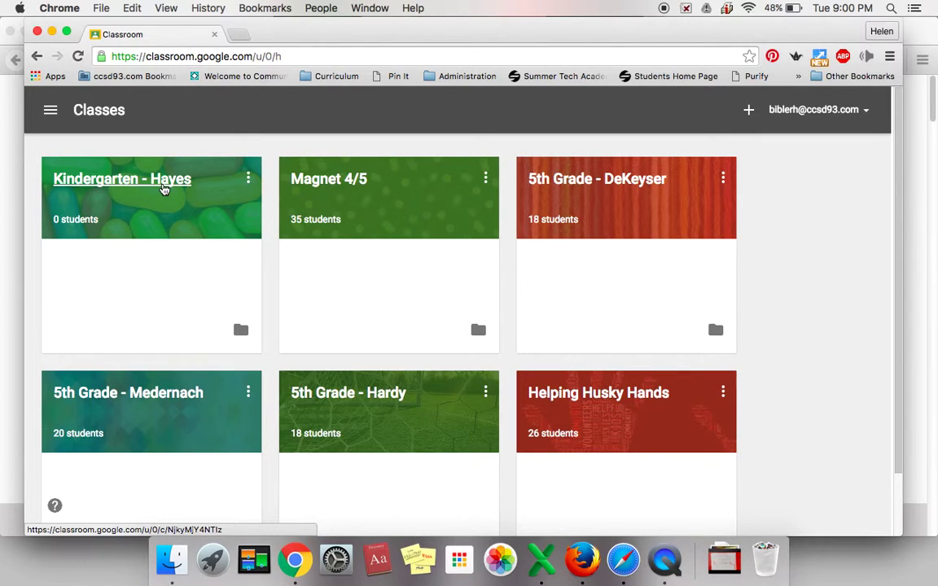
left_click(163, 183)
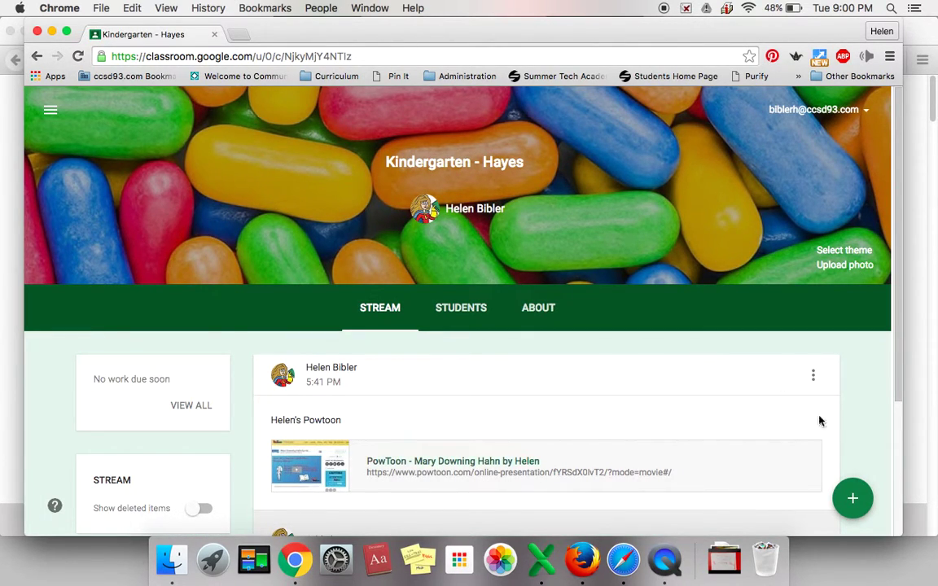
left_click(860, 505)
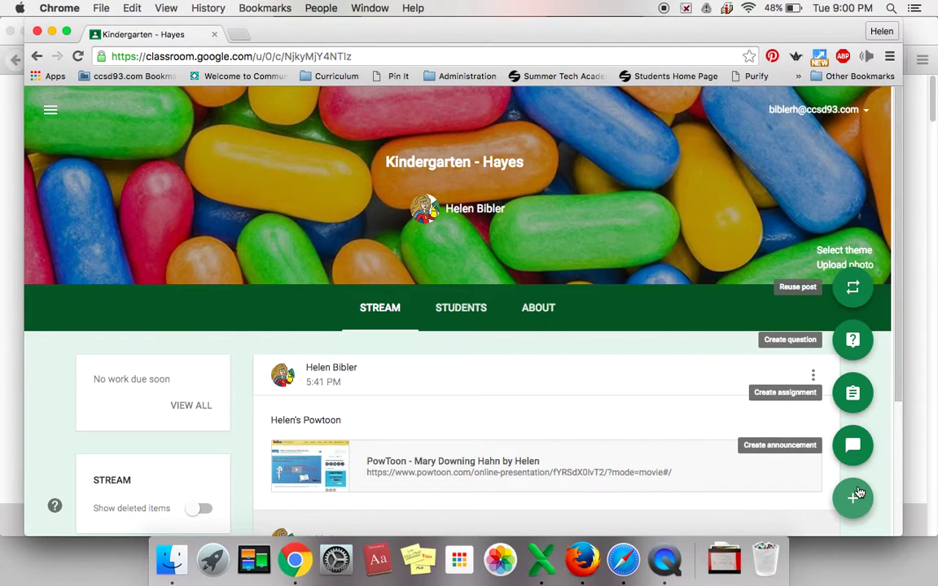
- Draft an announcement reading the teacher's name followed by 'Powtoon About Mary Downing Hahn'
left_click(856, 457)
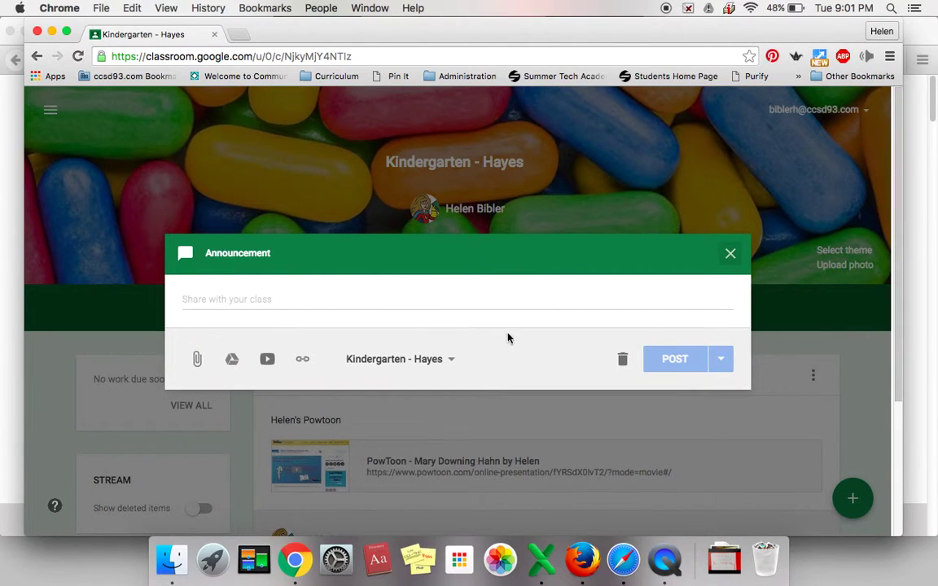
left_click(364, 298)
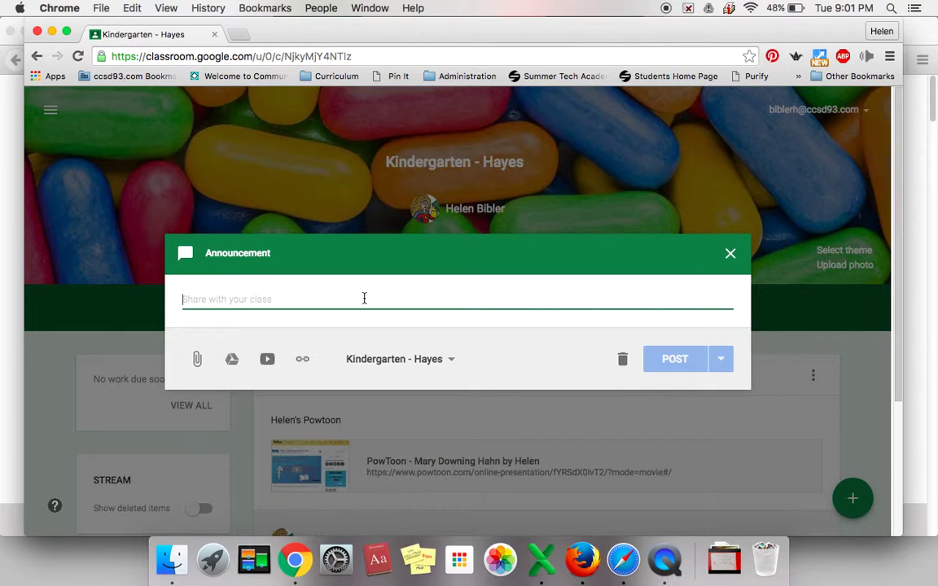
type("Mrs. B")
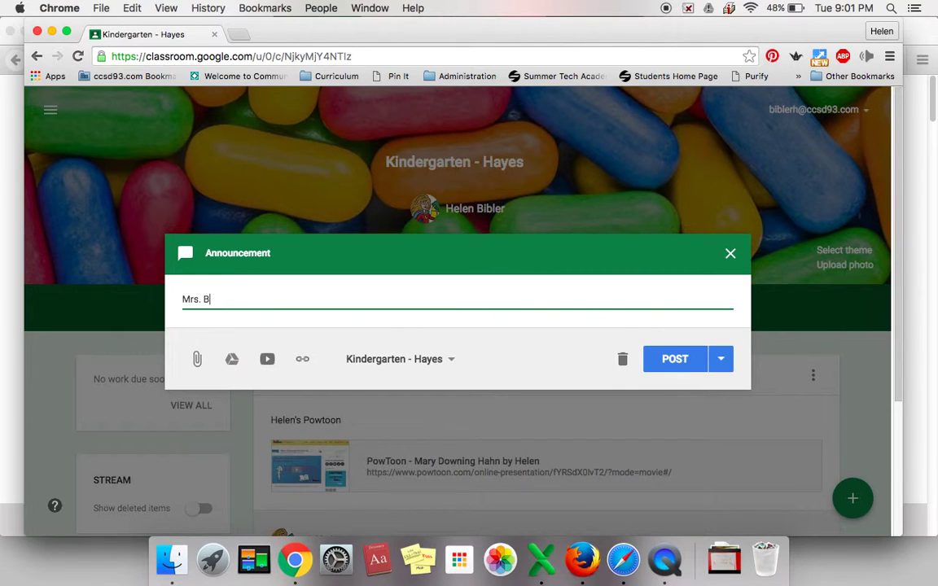
type("ibler's Pow")
type("toon")
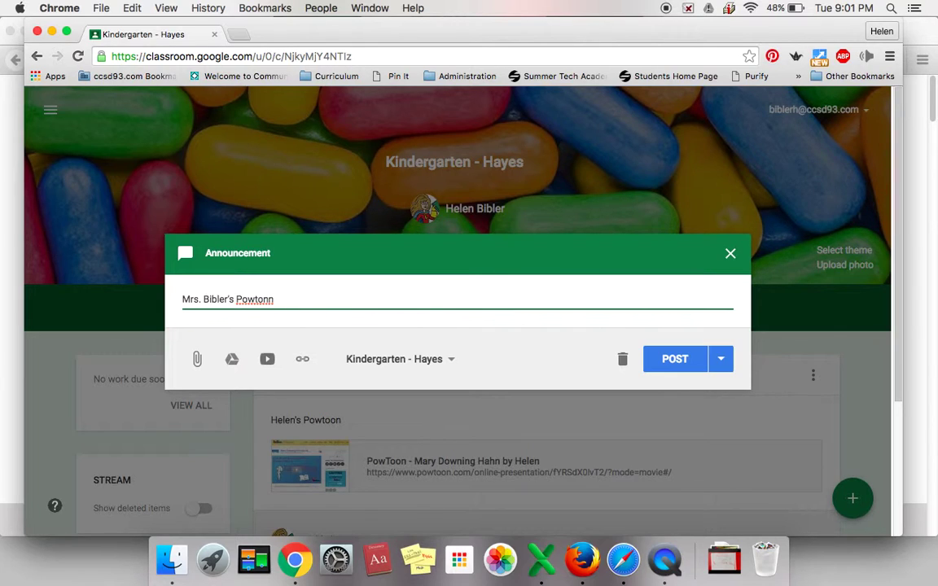
key("BackSpace")
key("BackSpace")
type("on ")
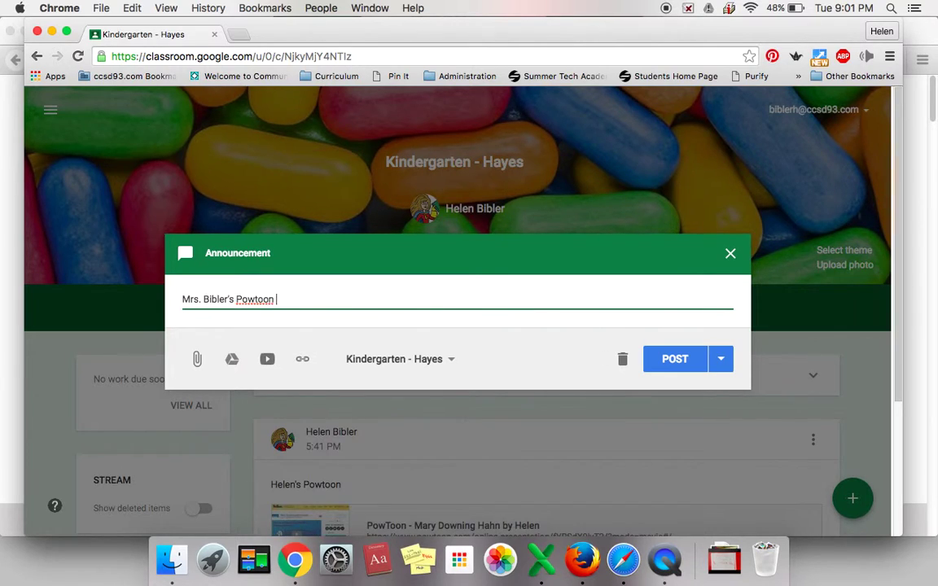
type("About Mary Downing Hahn")
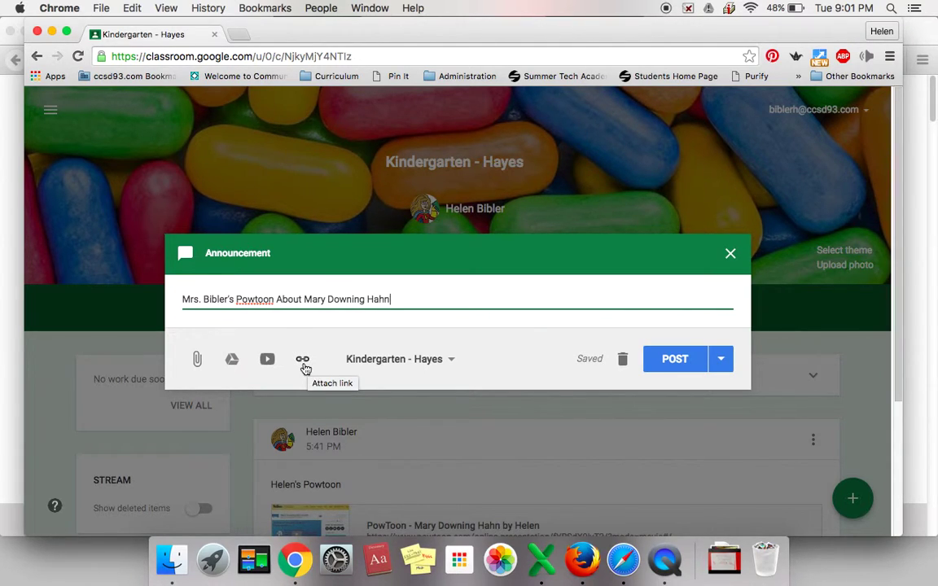
- Attach the copied PowToon link, post the announcement, and open the posted link to verify it
left_click(303, 360)
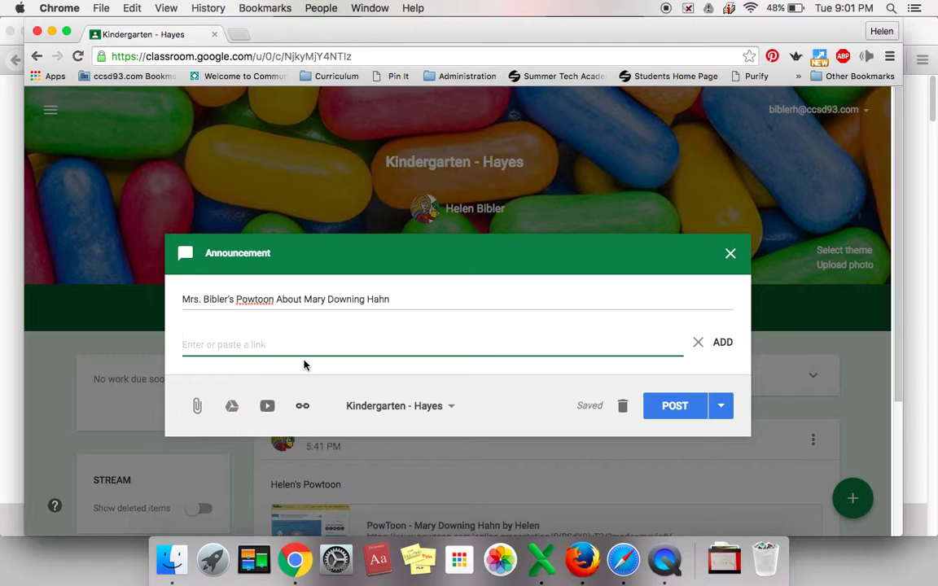
type("https://www.powtoon.com/online-presentation/g8Mma4OHgKO/?mode=movie#/")
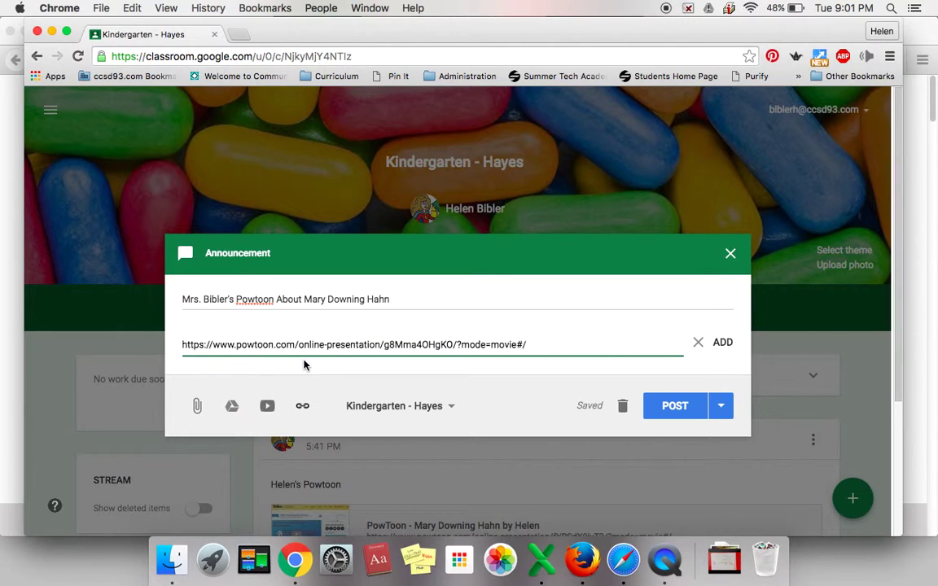
left_click(669, 411)
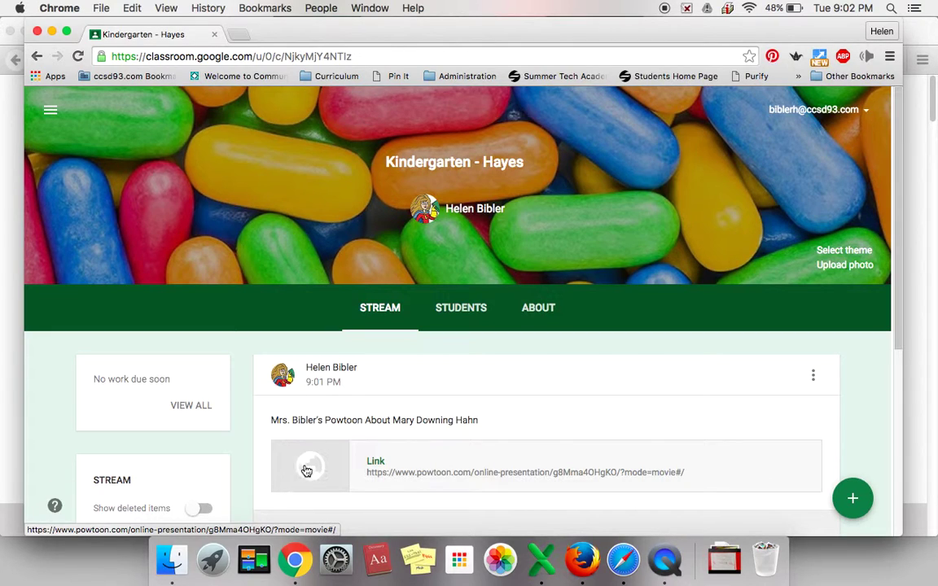
left_click(298, 471)
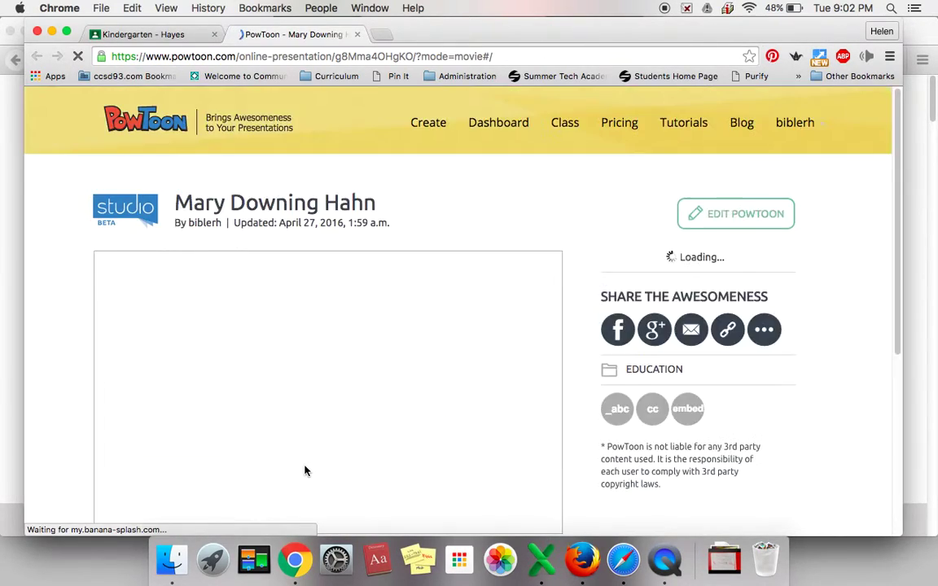